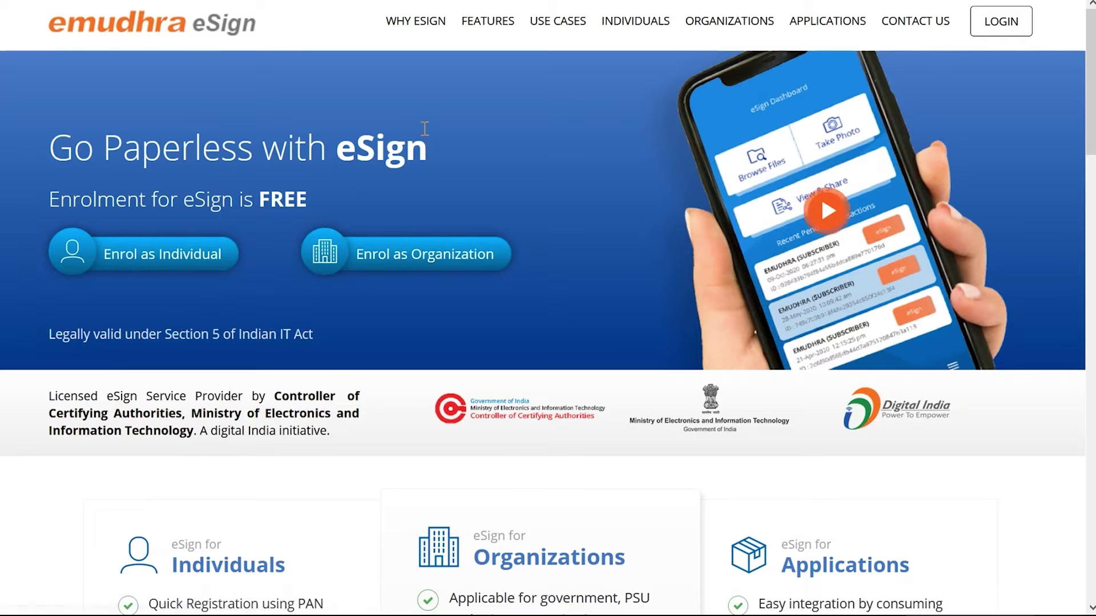
Start an individual enrolment and enter the user's name, mobile number, e-mail address and a login PIN
{"action": "left_click", "coordinate": [157, 274]}
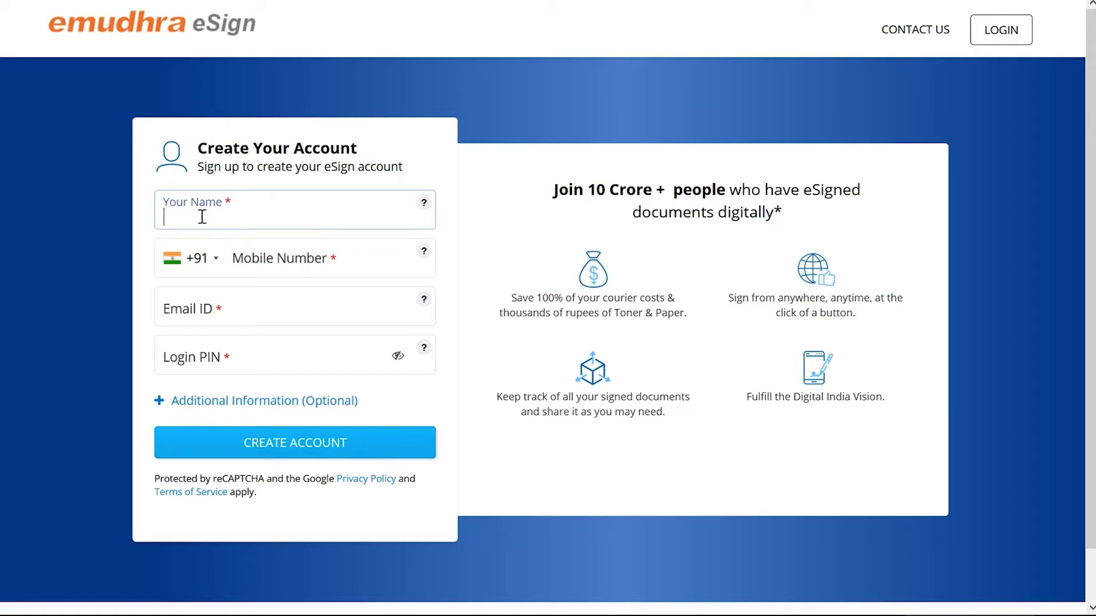
{"action": "key", "text": "Tab"}
{"action": "type", "text": "9999999999"}
{"action": "key", "text": "Tab"}
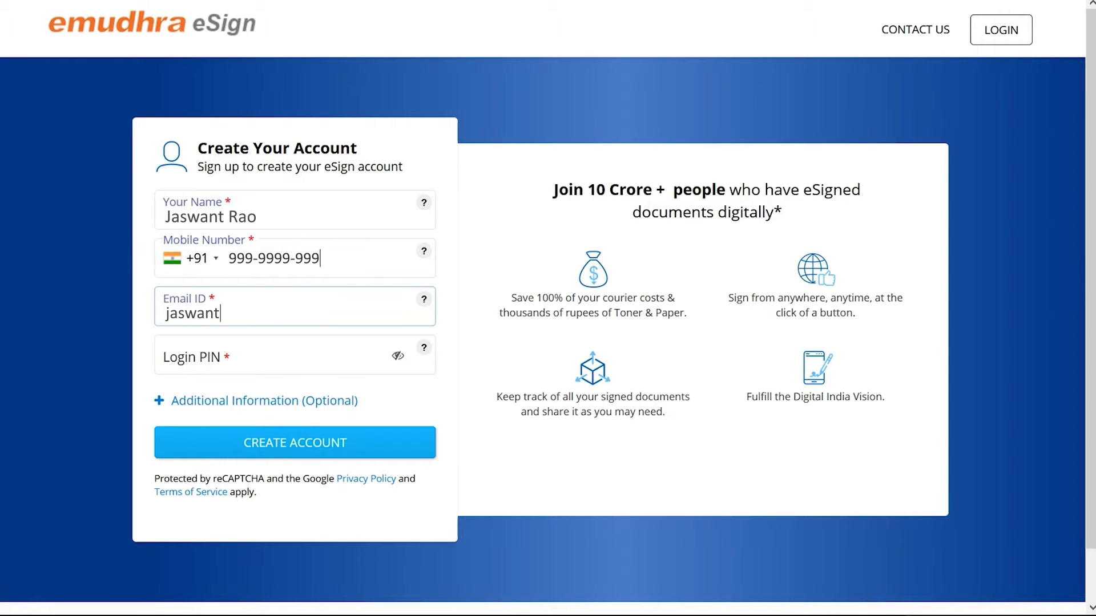
{"action": "key", "text": "Tab"}
{"action": "type", "text": "123456"}
Create the account and verify the mobile number with the received OTP
{"action": "left_click", "coordinate": [294, 451]}
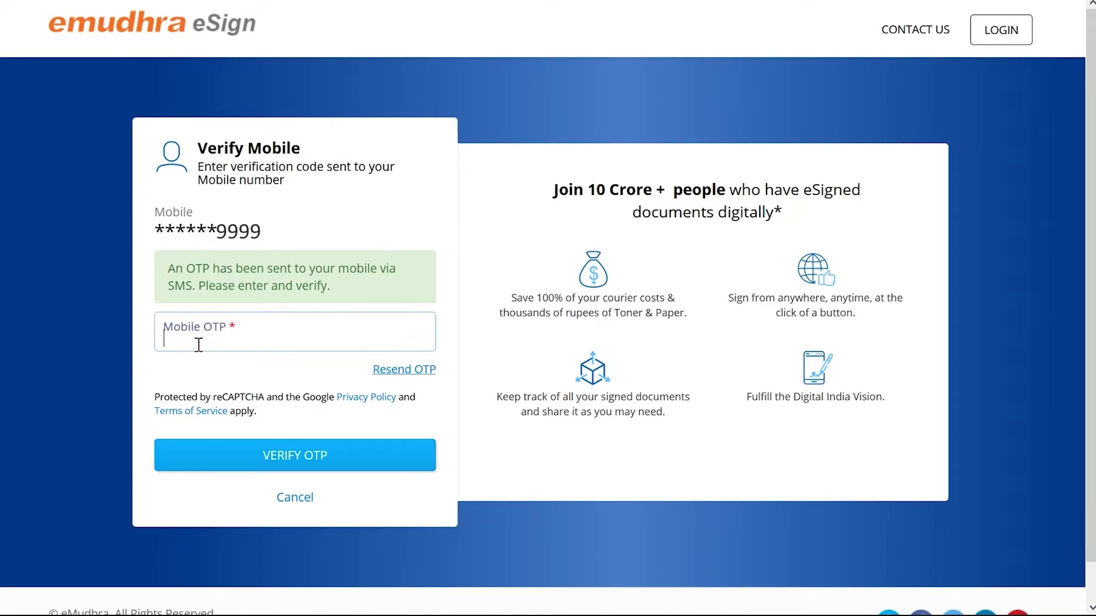
{"action": "type", "text": "123"}
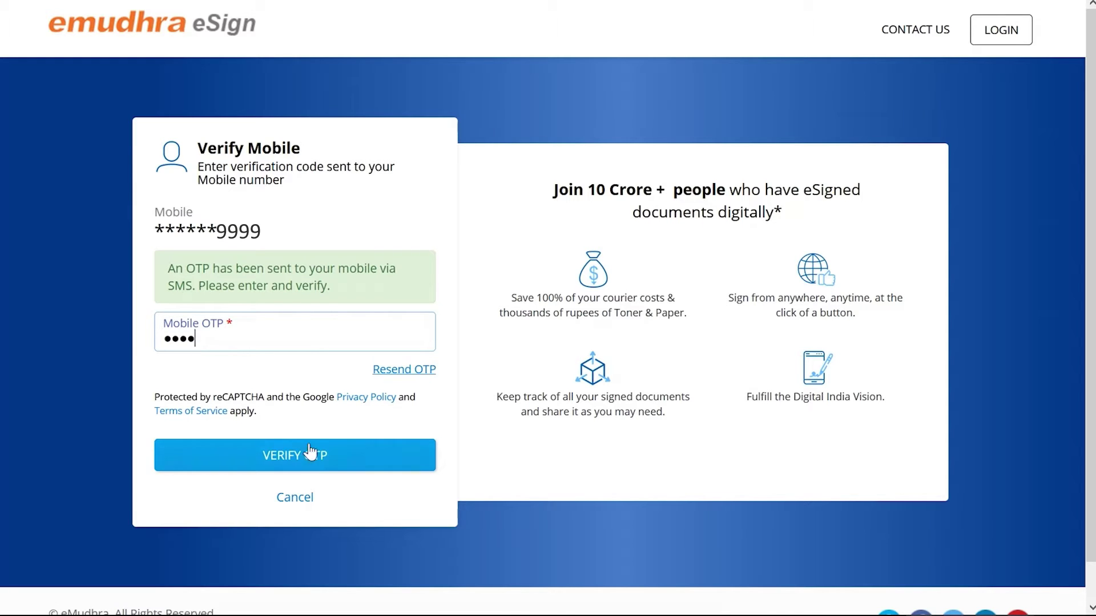
{"action": "left_click", "coordinate": [295, 466]}
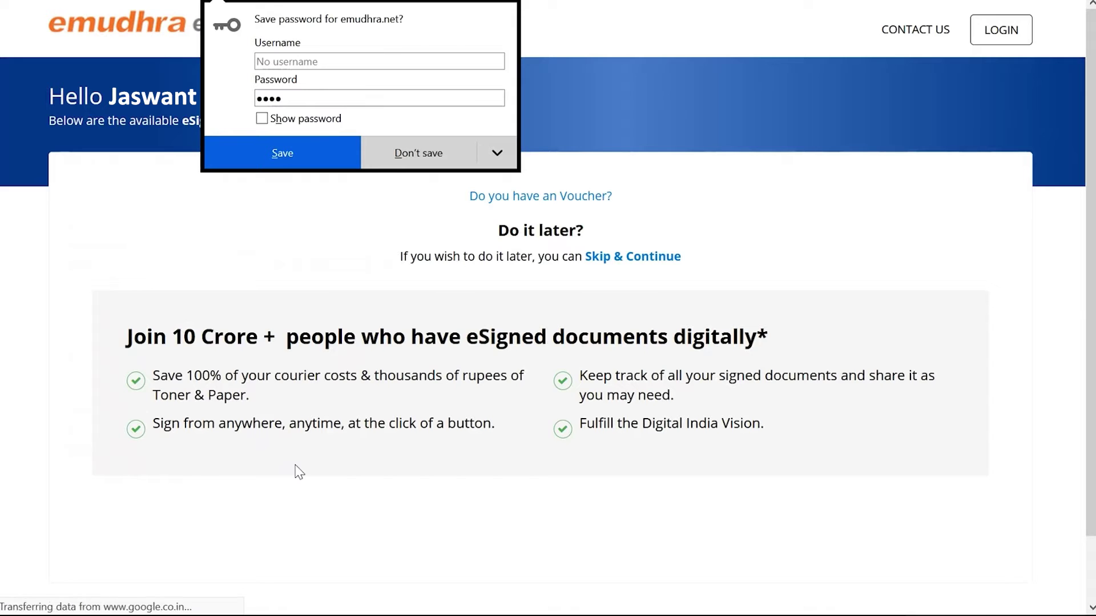
Decline the browser password save, pick eSign Premium, and enter the billing name and street address
{"action": "left_click", "coordinate": [424, 152]}
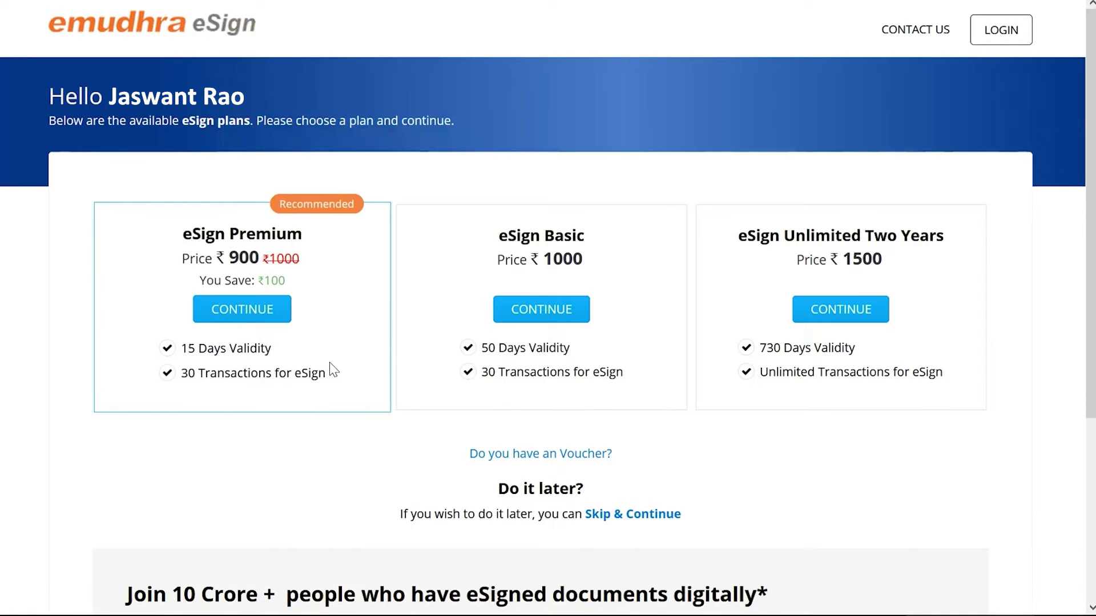
{"action": "left_click", "coordinate": [245, 314]}
{"action": "left_click", "coordinate": [311, 110]}
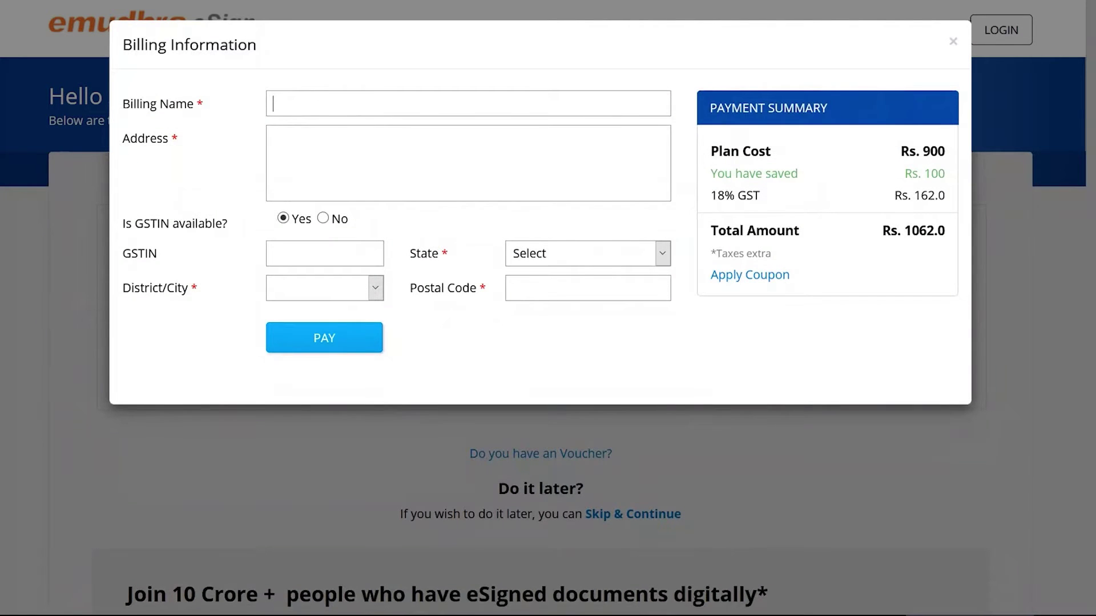
{"action": "left_click", "coordinate": [298, 132]}
Choose no GSTIN, set state Karnataka and city Bengaluru, add the postal code, and proceed to payment
{"action": "left_click", "coordinate": [323, 219]}
{"action": "left_click", "coordinate": [588, 254]}
{"action": "left_click", "coordinate": [375, 287]}
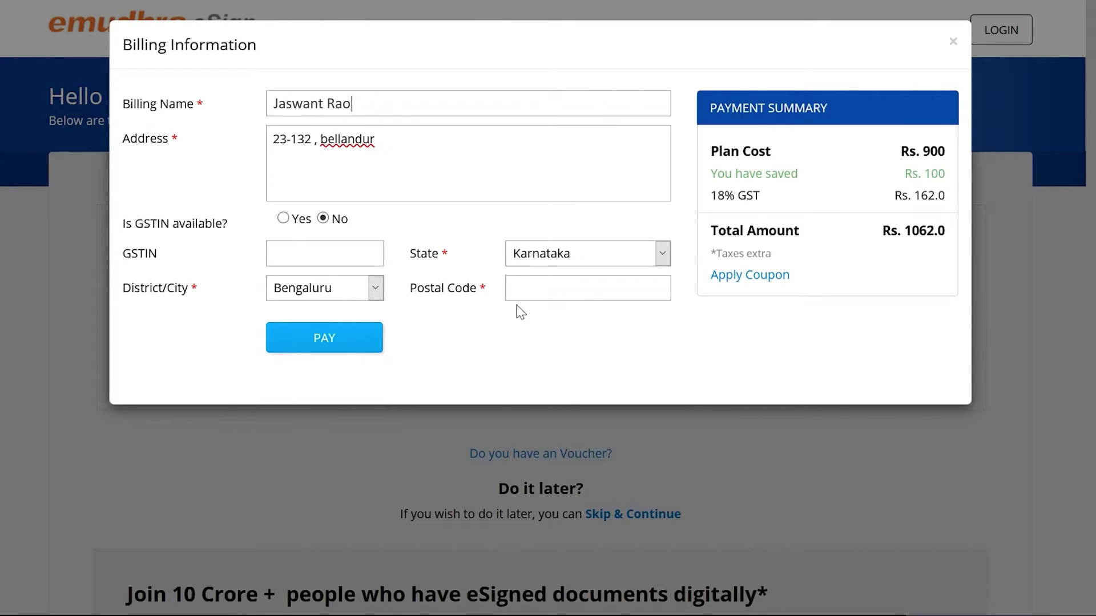
{"action": "left_click", "coordinate": [533, 295]}
{"action": "type", "text": "560103"}
{"action": "left_click", "coordinate": [338, 352]}
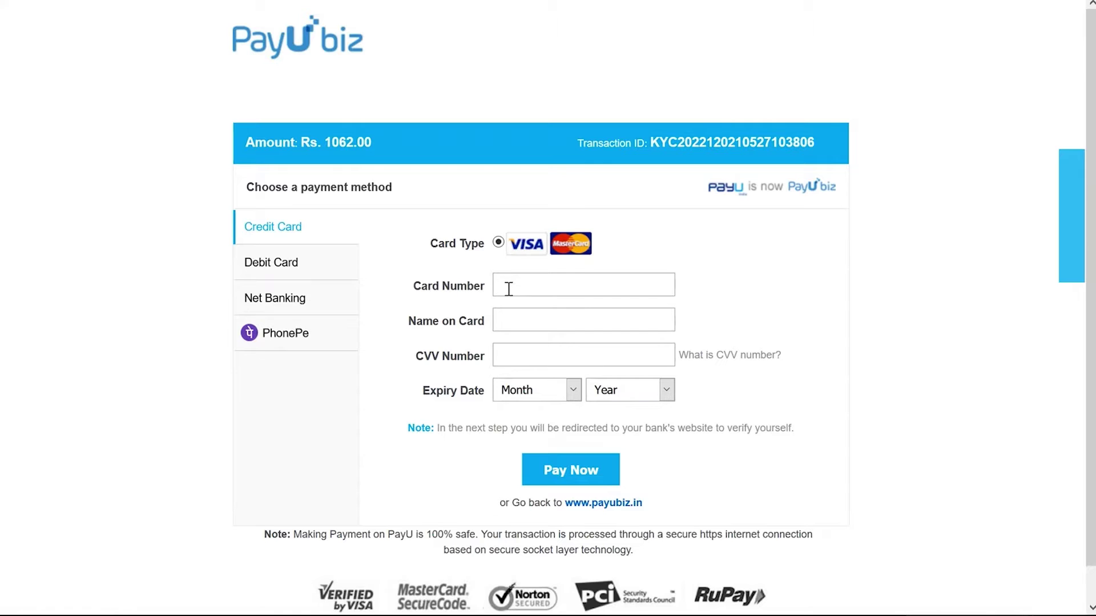
On the Credit Card option, fill in the card number, cardholder name, CVV and expiry
{"action": "left_click", "coordinate": [287, 268]}
{"action": "left_click", "coordinate": [288, 236]}
{"action": "type", "text": "4111111111111111"}
{"action": "left_click", "coordinate": [516, 321]}
{"action": "type", "text": "NAME"}
{"action": "left_click", "coordinate": [518, 349]}
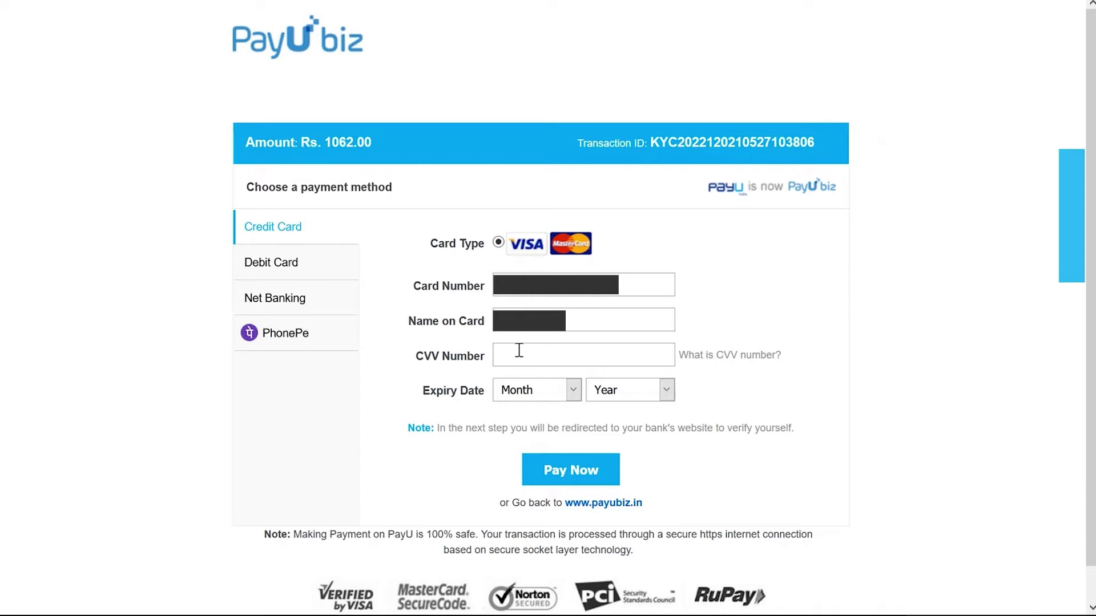
{"action": "type", "text": "123"}
{"action": "key", "text": "Tab"}
{"action": "key", "text": "Down"}
{"action": "key", "text": "Tab"}
{"action": "key", "text": "Down"}
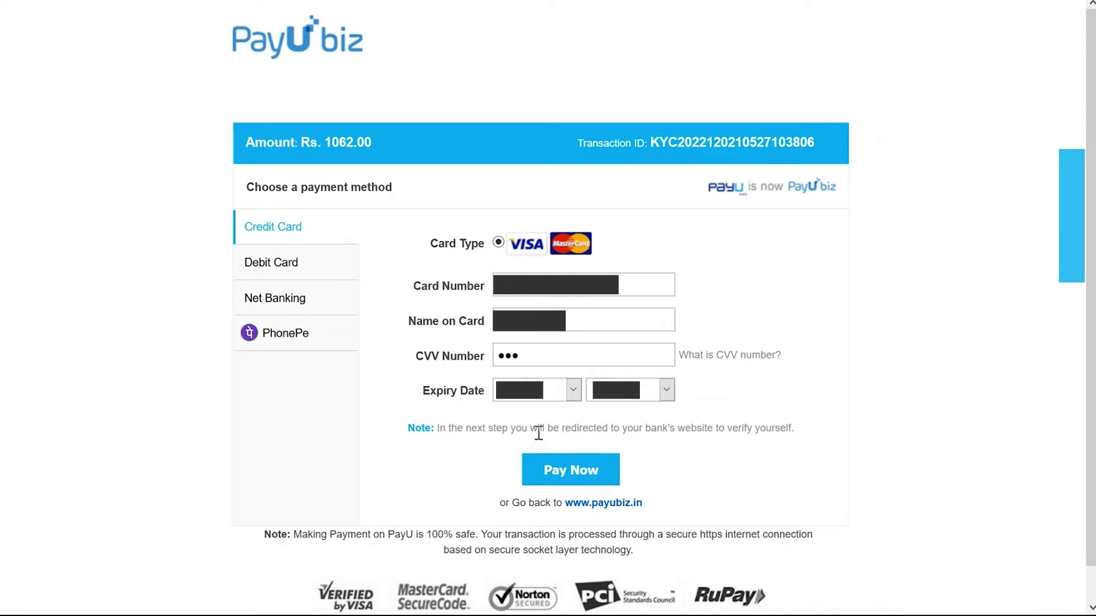
Submit the Rs. 1062.00 card payment and authorise it with the bank OTP
{"action": "left_click", "coordinate": [575, 472]}
{"action": "left_click", "coordinate": [475, 189]}
{"action": "type", "text": "123456"}
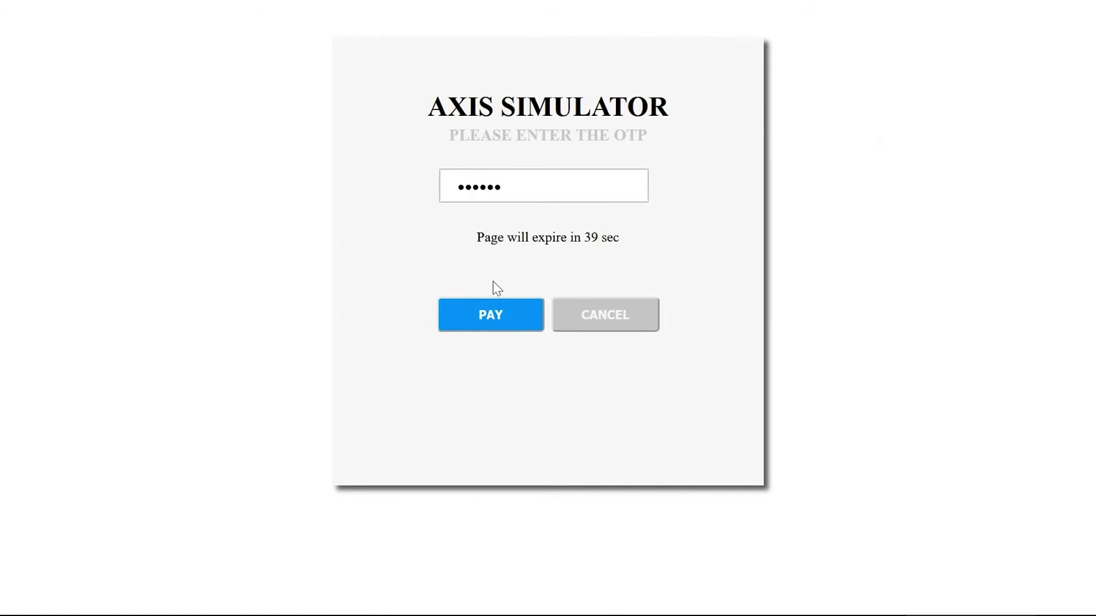
{"action": "left_click", "coordinate": [495, 320]}
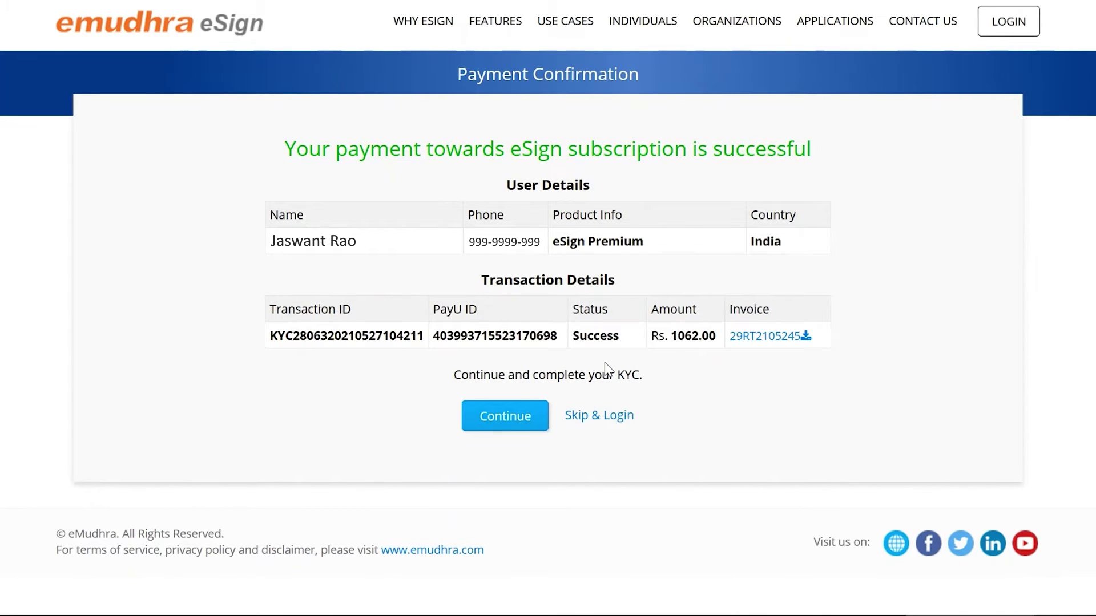
Begin KYC enrolment, enter the PAN number, and request an e-mail OTP
{"action": "left_click", "coordinate": [503, 422]}
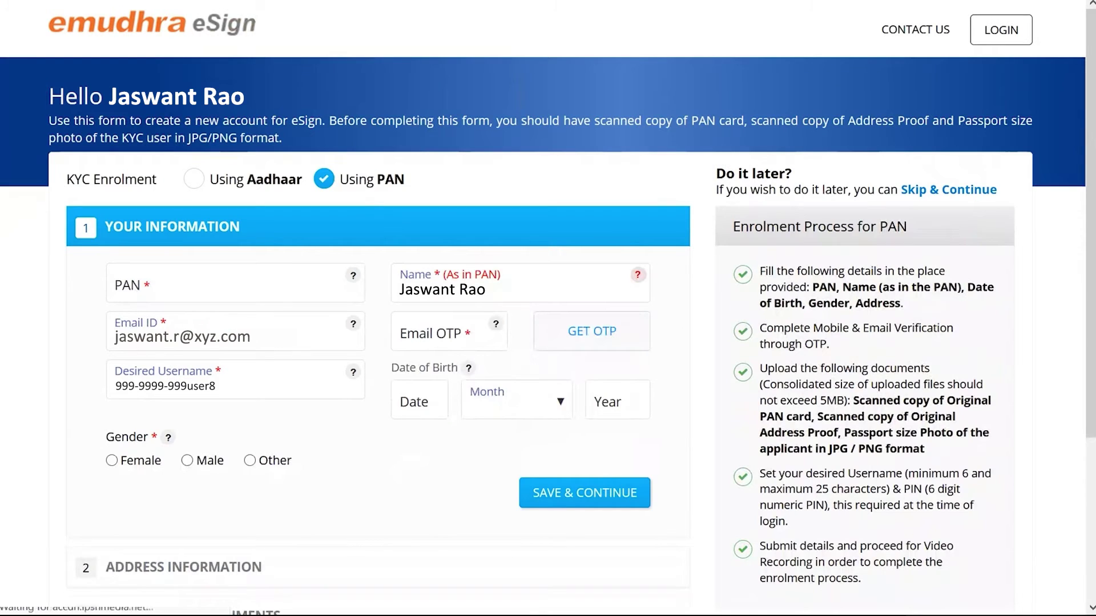
{"action": "scroll", "coordinate": [128, 260], "scroll_direction": "down", "scroll_amount": 1}
{"action": "left_click", "coordinate": [128, 260]}
{"action": "type", "text": "XXXPX1234X"}
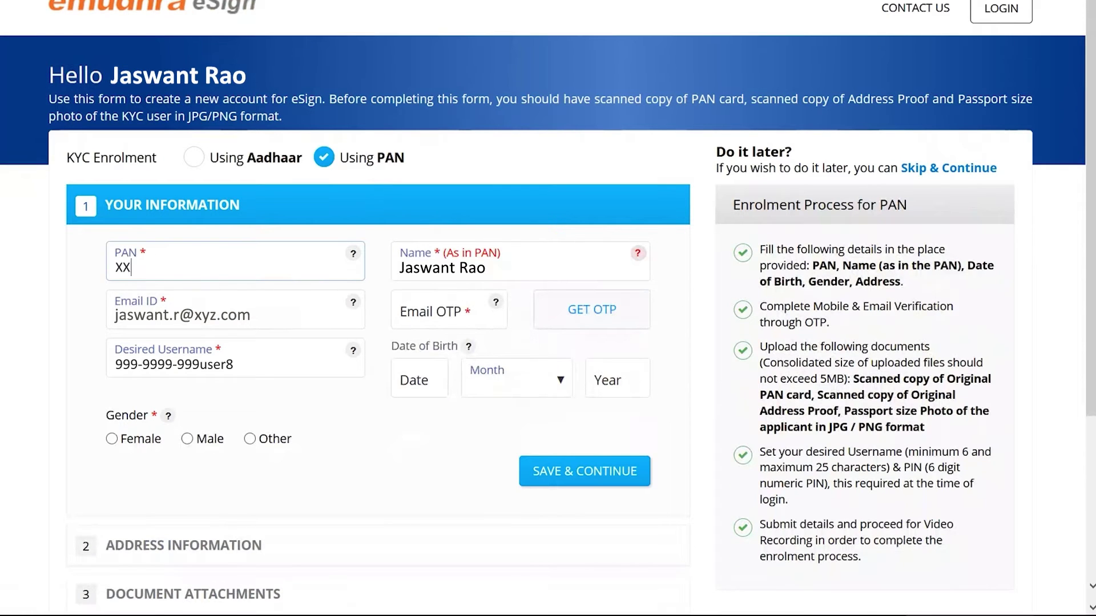
{"action": "left_click", "coordinate": [591, 309]}
{"action": "left_click", "coordinate": [682, 206]}
{"action": "type", "text": "15"}
{"action": "key", "text": "Tab"}
{"action": "key", "text": "a"}
{"action": "key", "text": "Tab"}
{"action": "type", "text": "1990"}
{"action": "left_click", "coordinate": [449, 377]}
{"action": "type", "text": "1234X"}
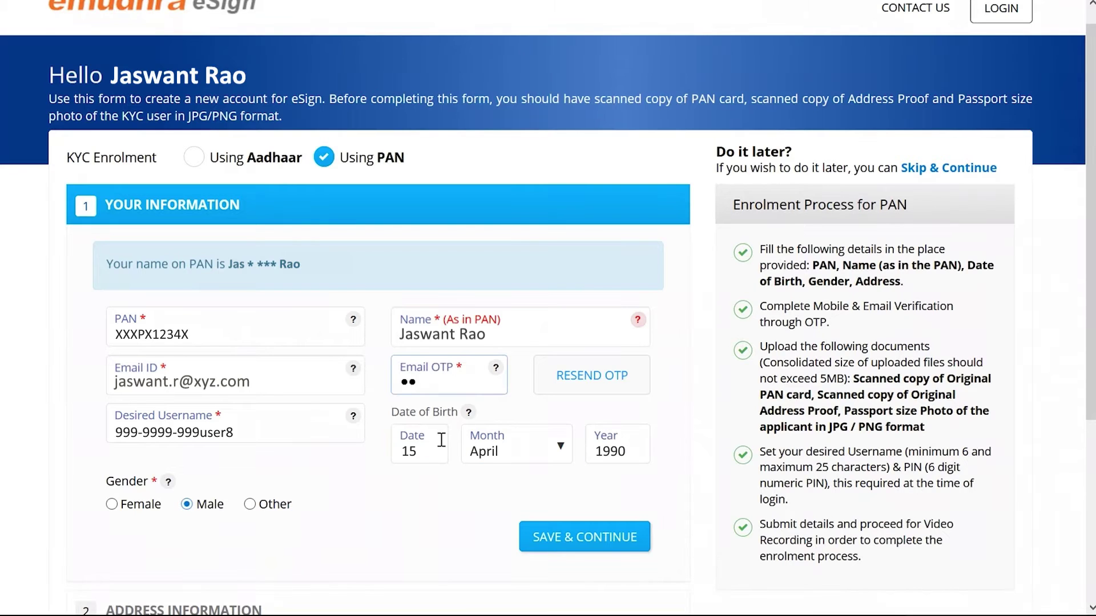
{"action": "scroll", "coordinate": [585, 438], "scroll_direction": "down", "scroll_amount": 2}
{"action": "left_click", "coordinate": [585, 436]}
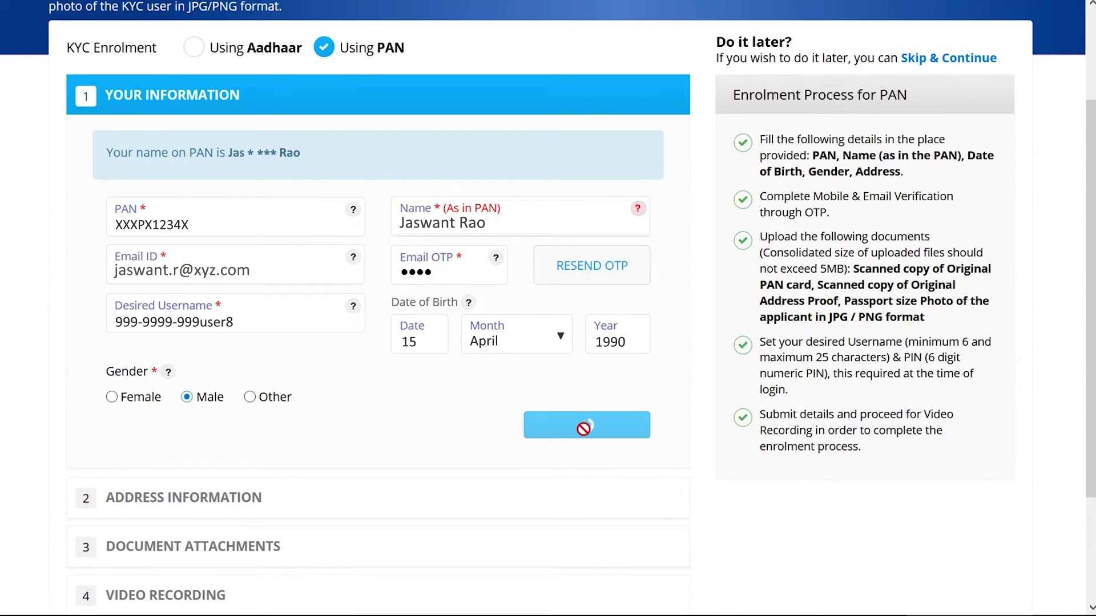
{"action": "left_click", "coordinate": [140, 208]}
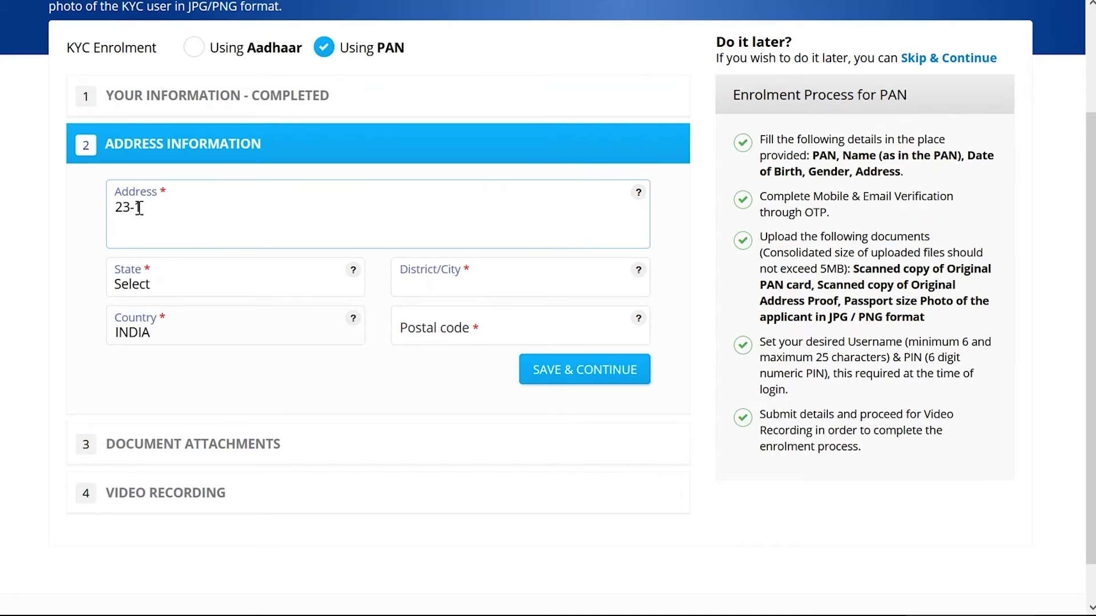
Save the applicant's street address, state Karnataka and postal code
{"action": "left_click", "coordinate": [179, 288]}
{"action": "key", "text": "k"}
{"action": "left_click", "coordinate": [460, 327]}
{"action": "type", "text": "560103"}
{"action": "left_click", "coordinate": [558, 367]}
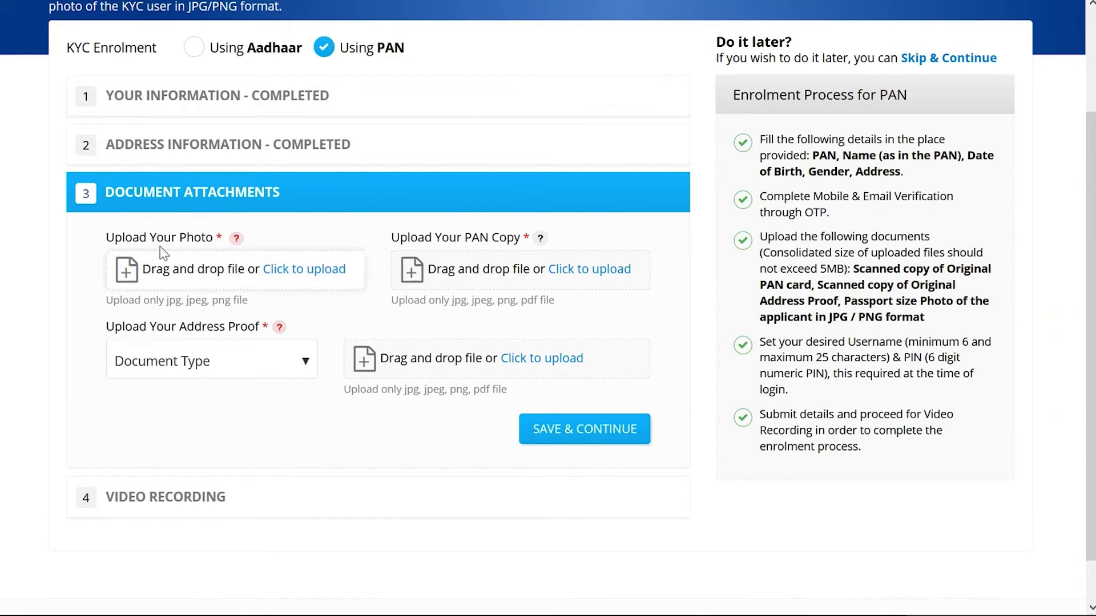
Upload the photo, Pan Card.pdf and Voter ID.pdf as address proof, then save and continue to video
{"action": "left_click", "coordinate": [286, 280]}
{"action": "left_click", "coordinate": [406, 379]}
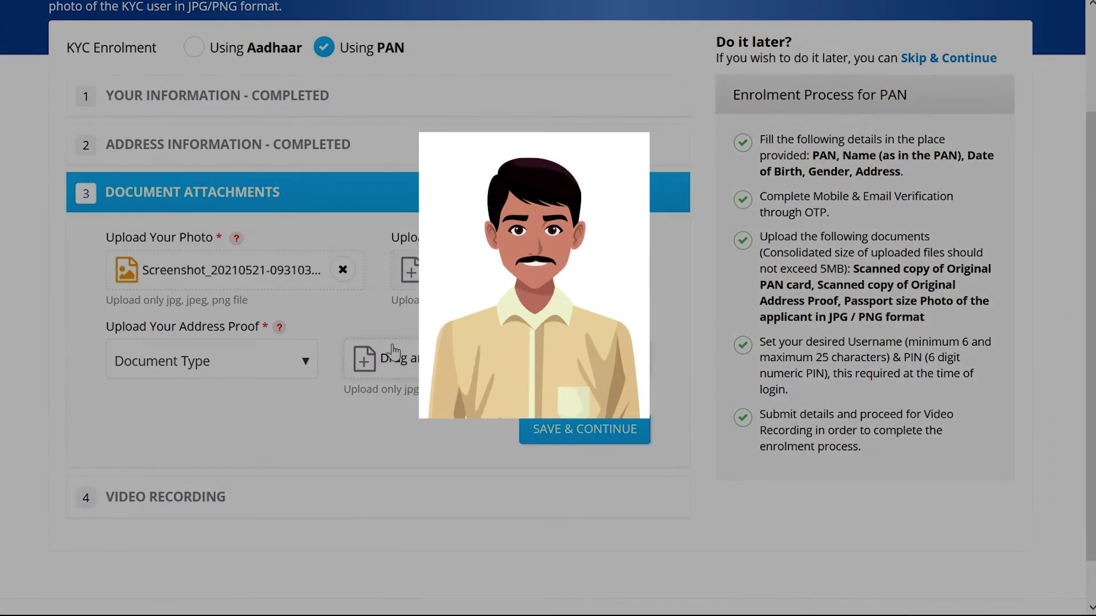
{"action": "left_click", "coordinate": [590, 269]}
{"action": "key", "text": "Return"}
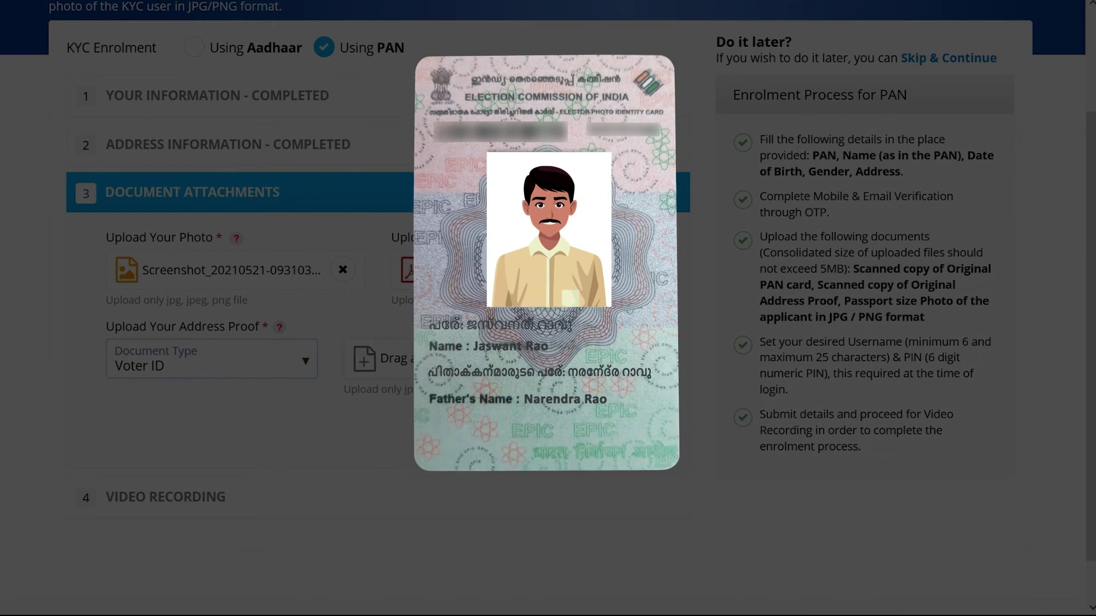
{"action": "left_click", "coordinate": [376, 359]}
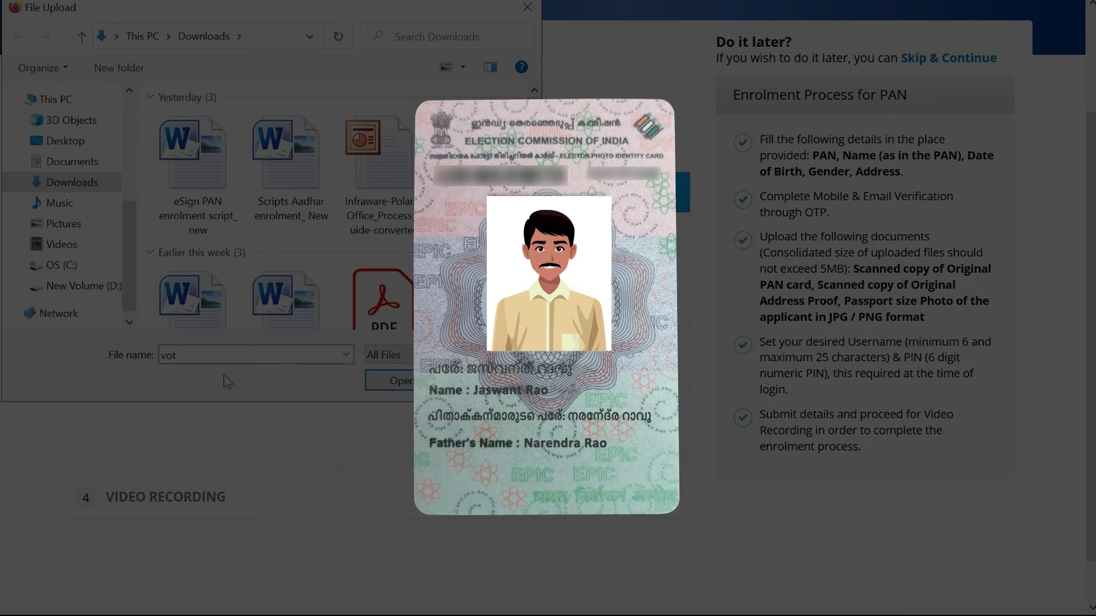
{"action": "left_click", "coordinate": [399, 380]}
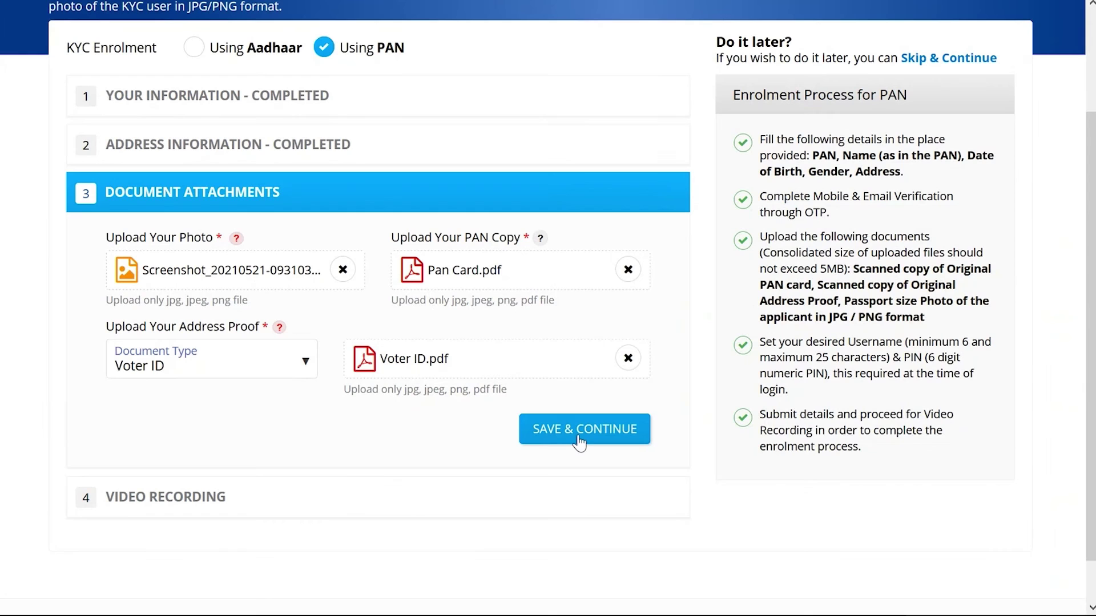
{"action": "left_click", "coordinate": [583, 443]}
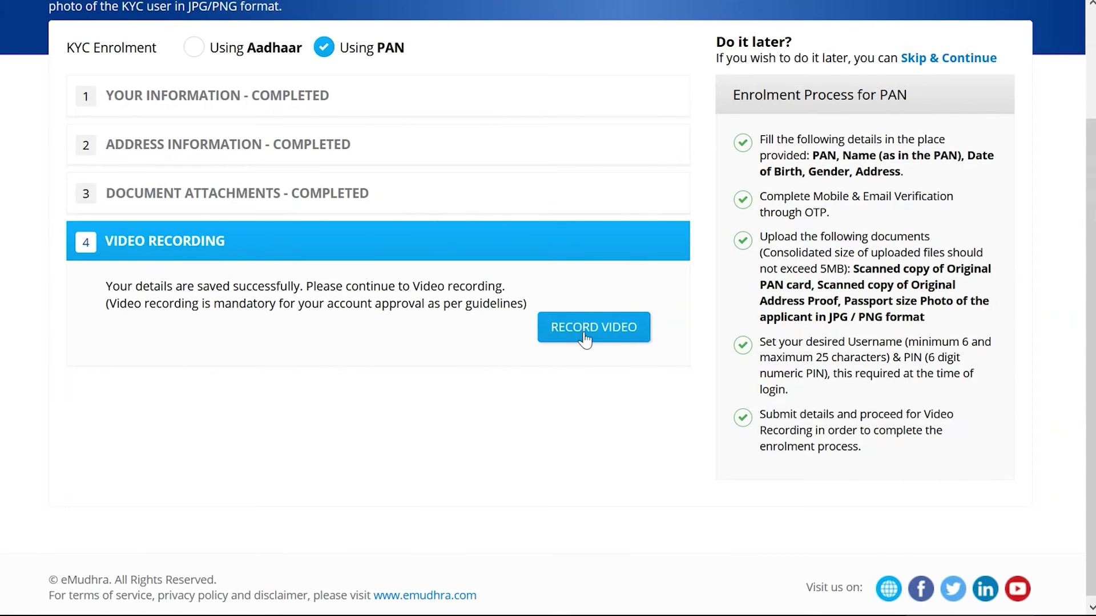
{"action": "left_click", "coordinate": [585, 337]}
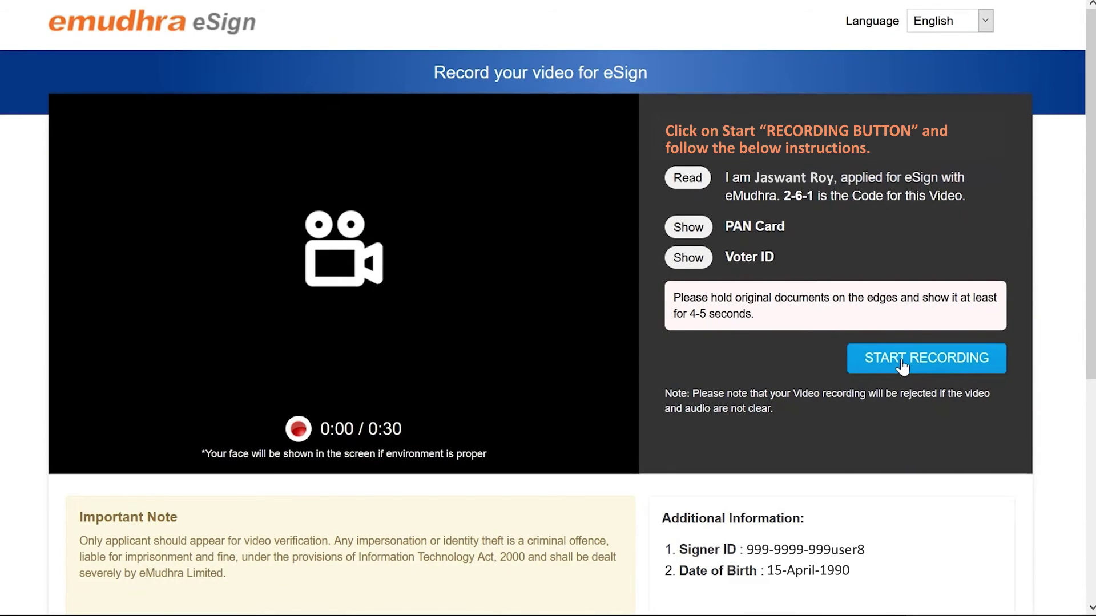
Record the verification video with camera access allowed, preview it, and submit it
{"action": "left_click", "coordinate": [901, 366]}
{"action": "left_click", "coordinate": [348, 176]}
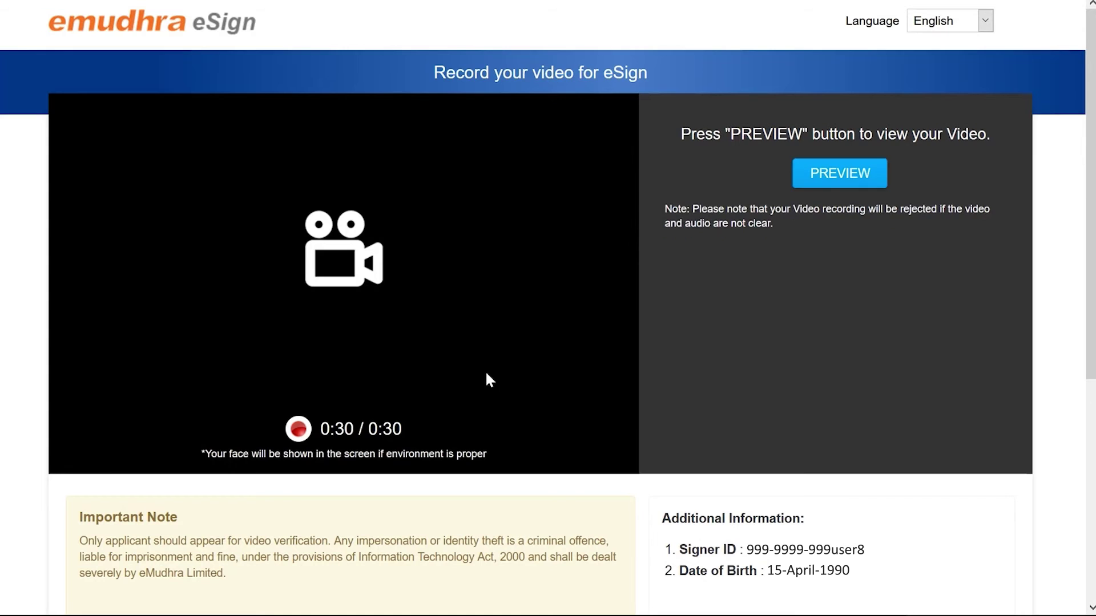
{"action": "left_click", "coordinate": [851, 181]}
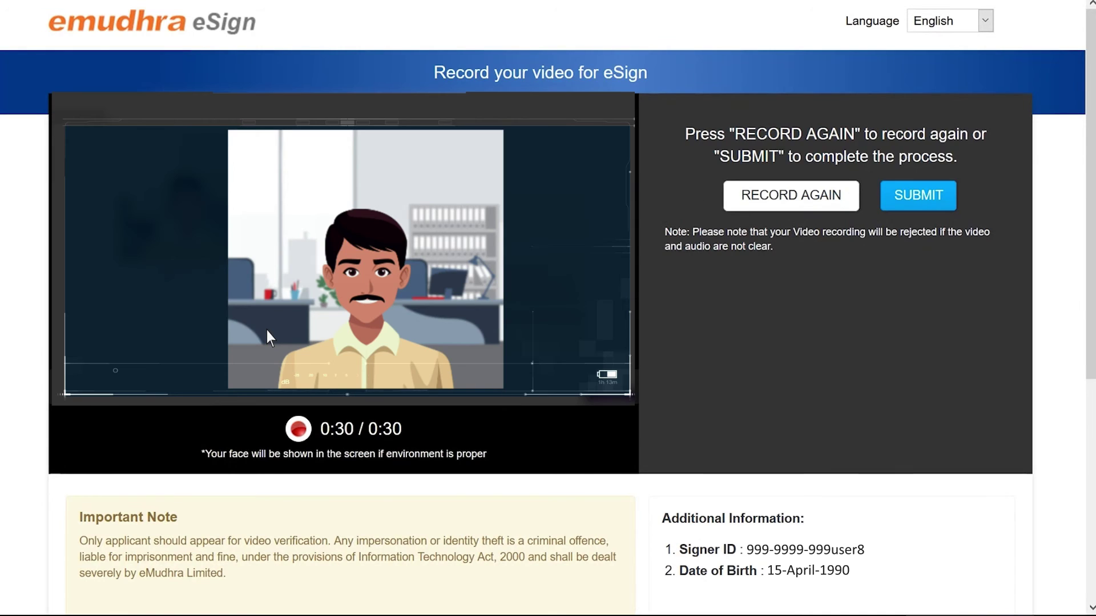
{"action": "left_click", "coordinate": [920, 200]}
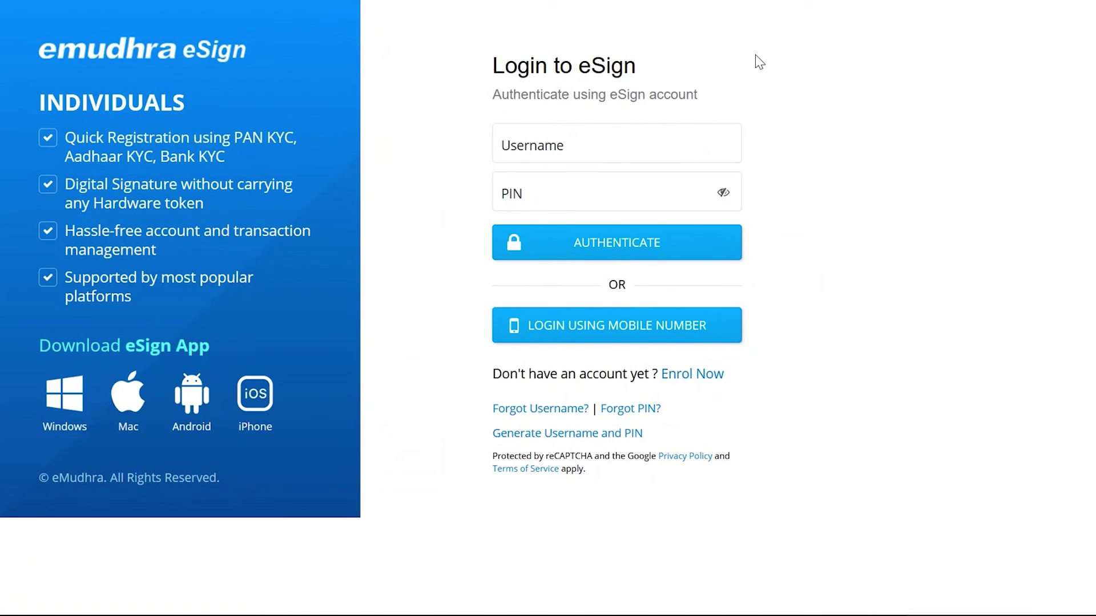
Log in using the registered mobile number and the 4-digit SMS OTP
{"action": "left_click", "coordinate": [567, 325]}
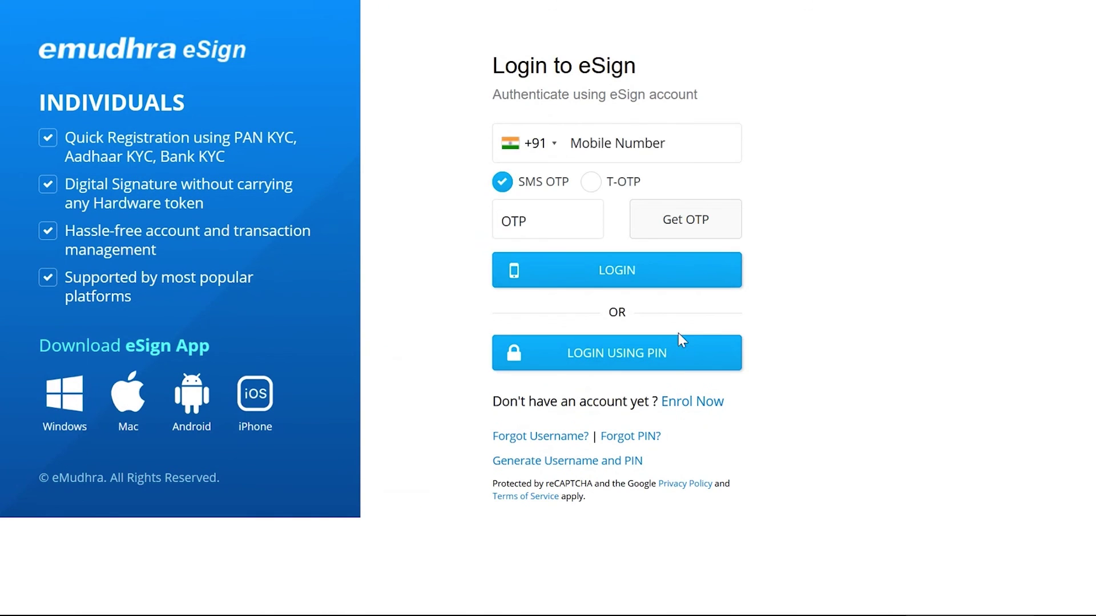
{"action": "left_click", "coordinate": [579, 144]}
{"action": "type", "text": "999-9999-999"}
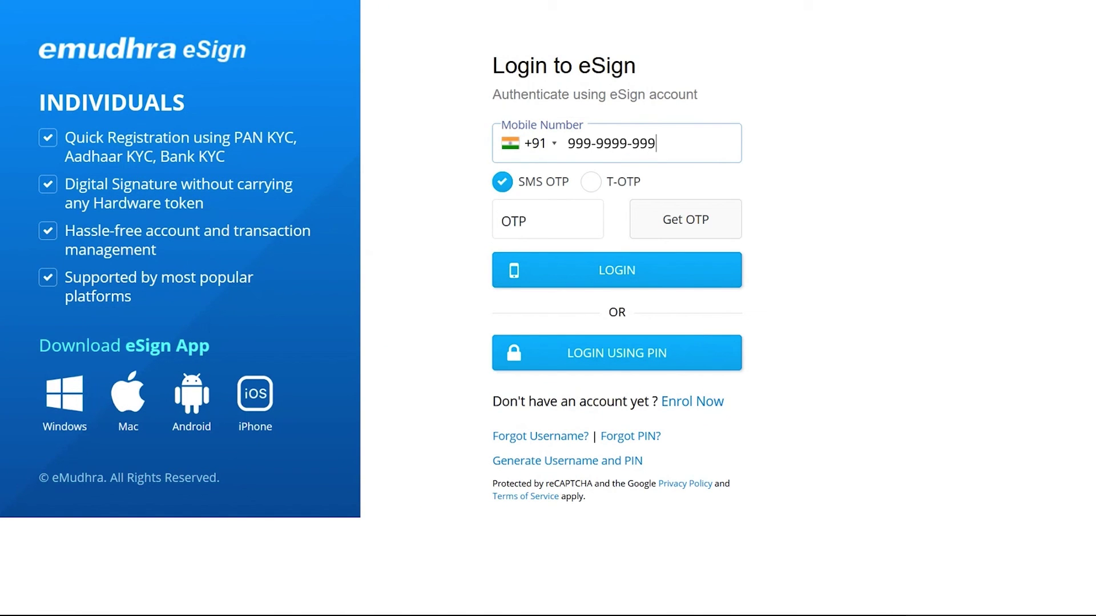
{"action": "left_click", "coordinate": [649, 220]}
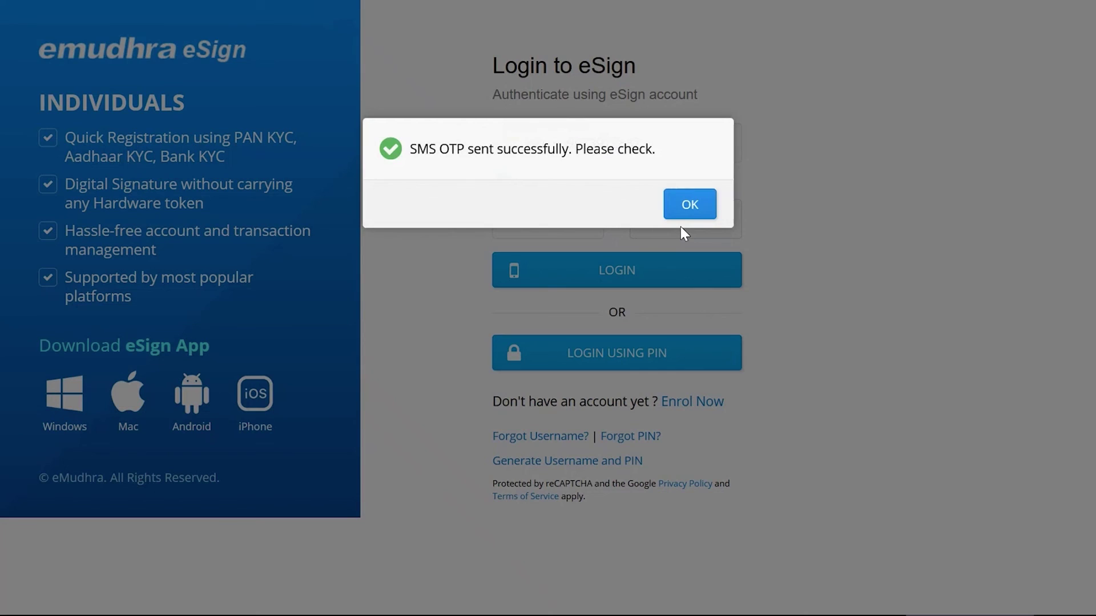
{"action": "left_click", "coordinate": [690, 204]}
{"action": "left_click", "coordinate": [534, 226]}
{"action": "type", "text": "999"}
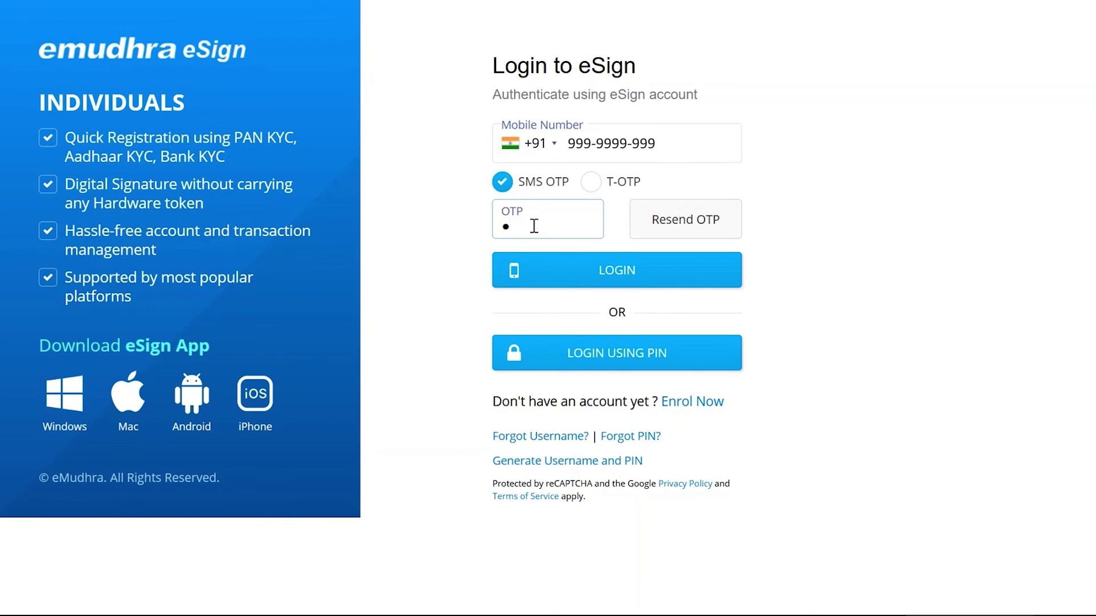
{"action": "type", "text": "9"}
{"action": "left_click", "coordinate": [617, 270]}
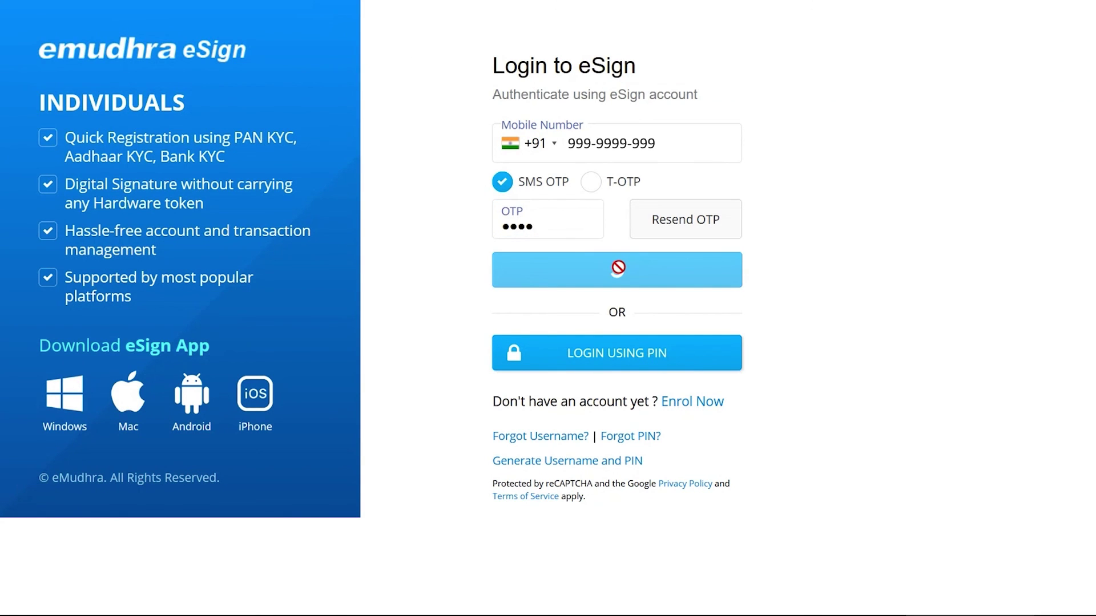